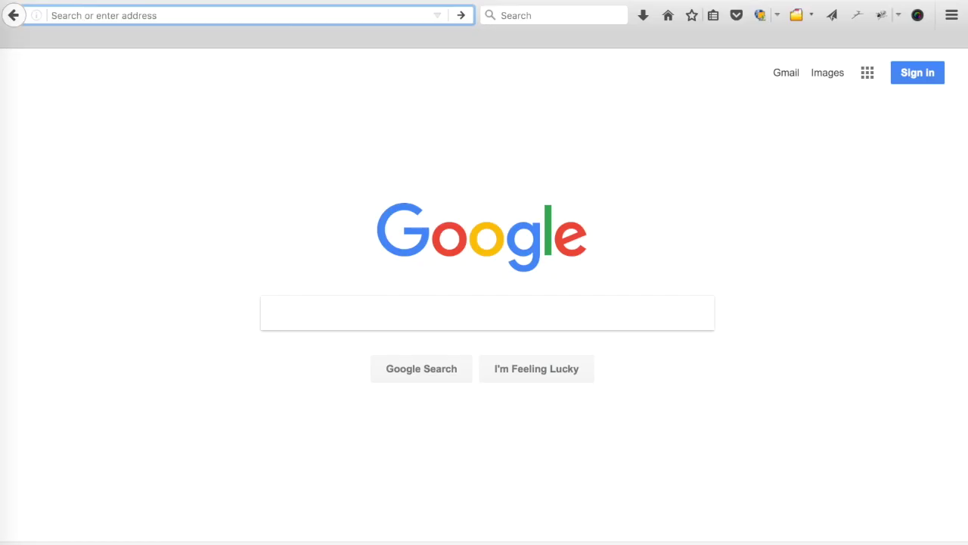
Load google.com and begin creating a Google account using an existing email address.
type("google.com")
key("Return")
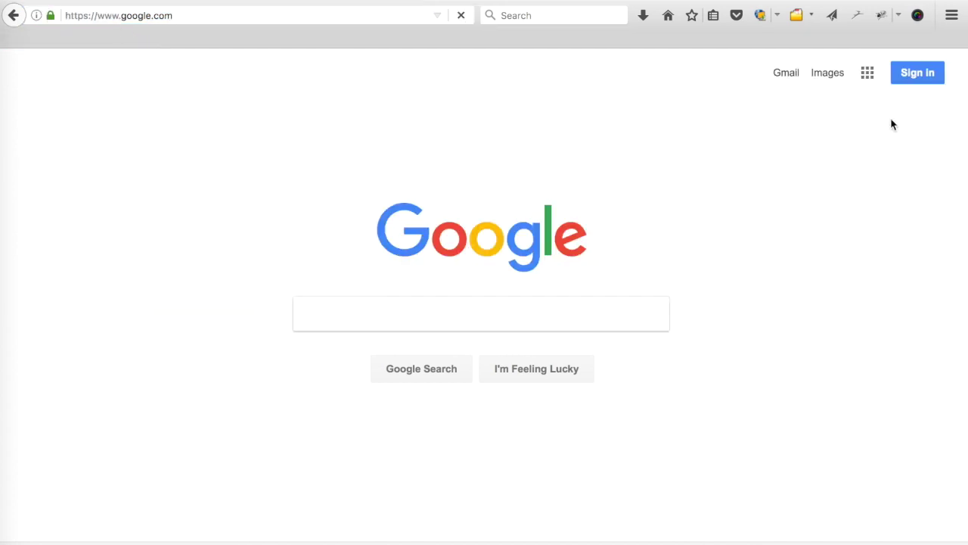
left_click(916, 76)
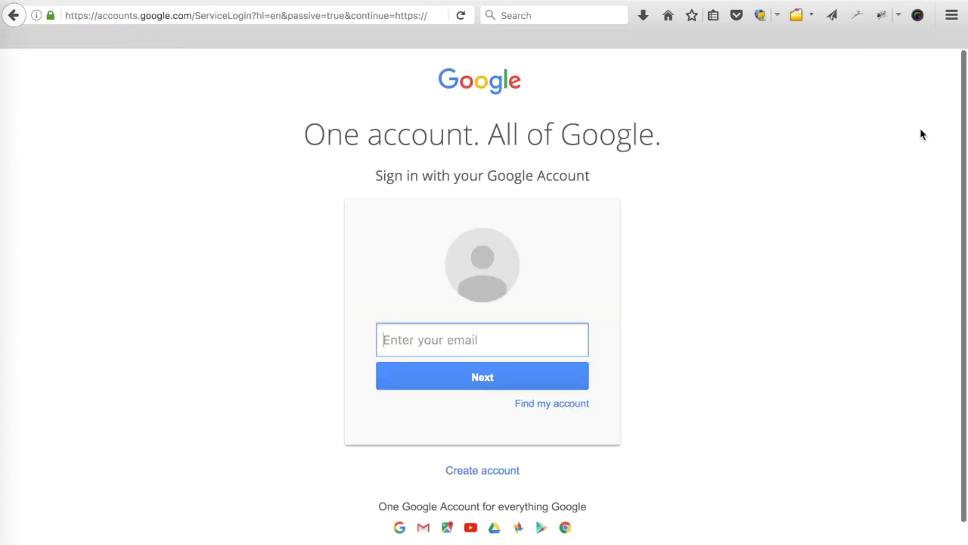
left_click(481, 475)
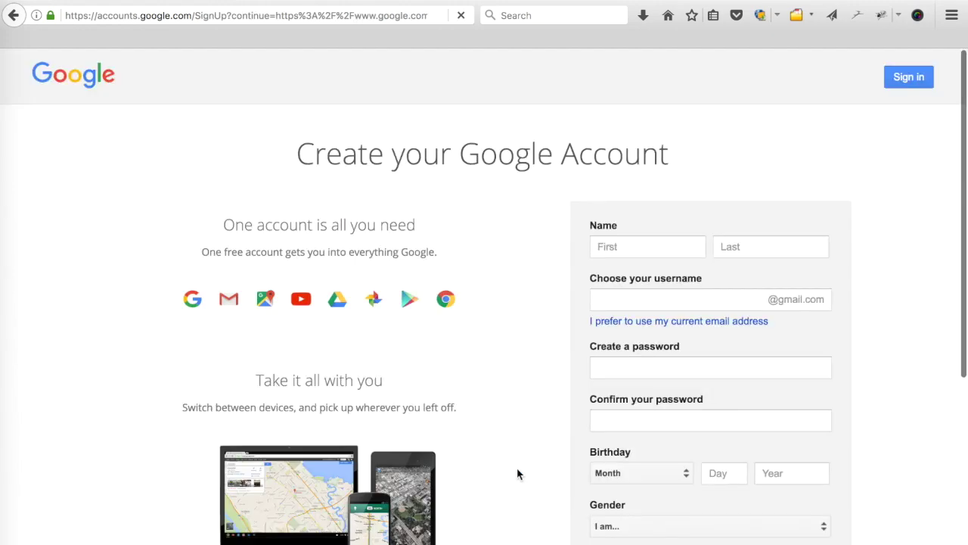
left_click(695, 324)
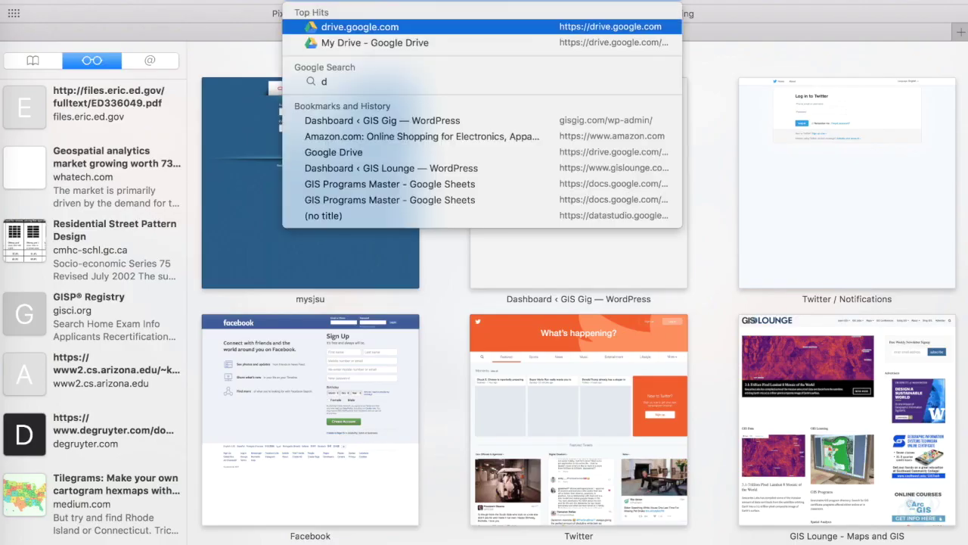
Open the suggested drive.google.com address to reach My Drive.
key("Return")
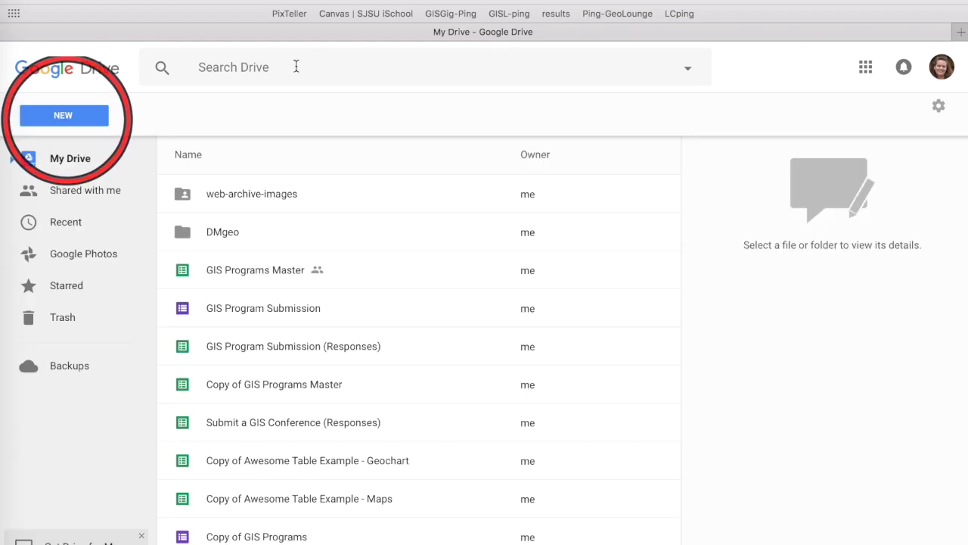
Create a new Google Fusion Tables table from Drive's New > More menu.
left_click(79, 124)
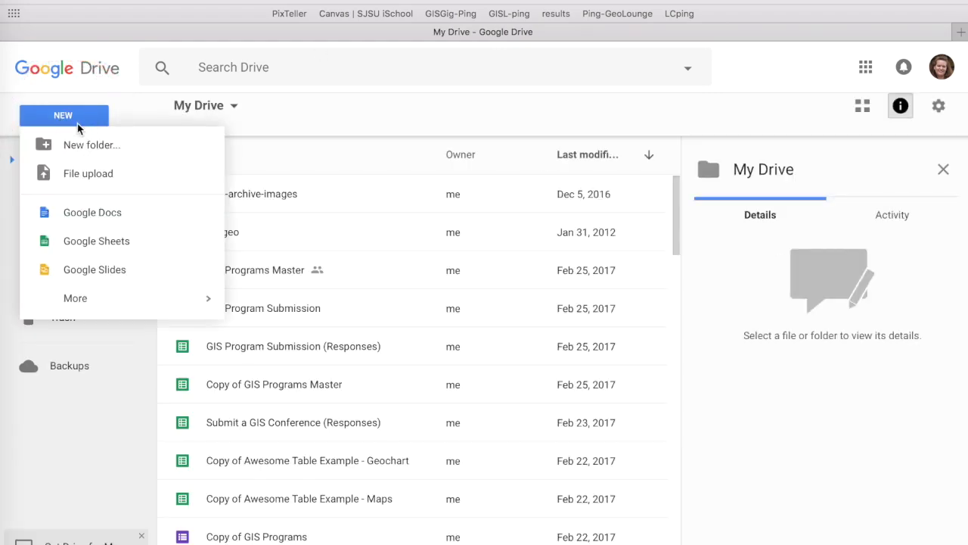
mouse_move(97, 298)
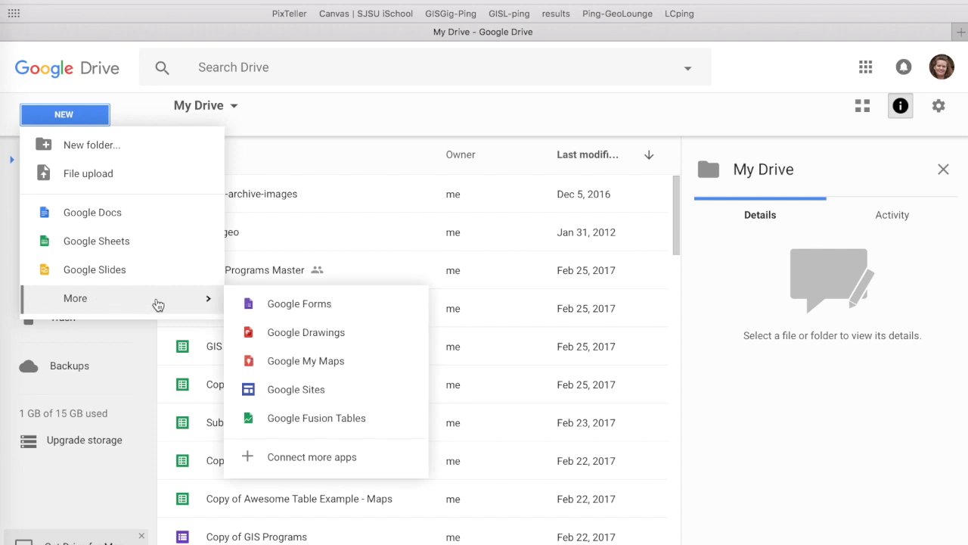
left_click(298, 418)
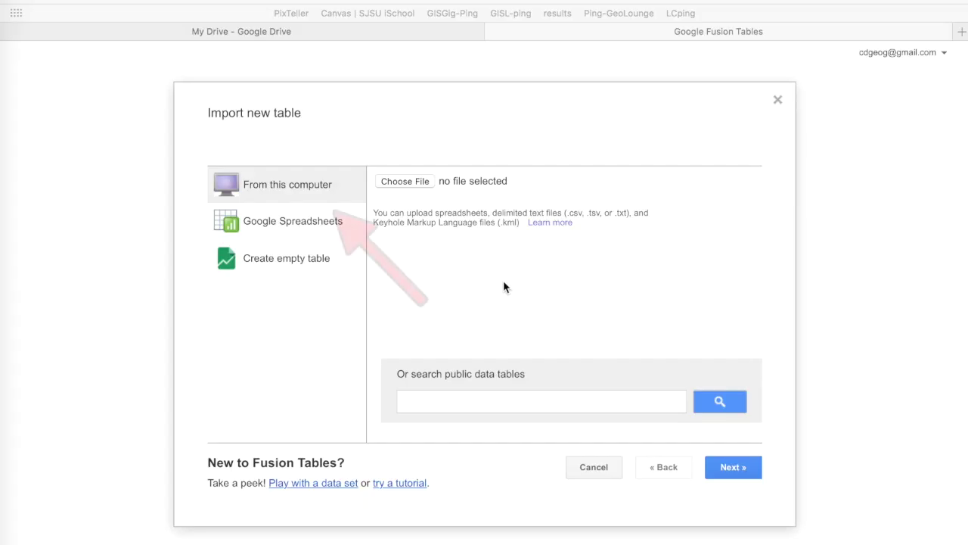
Choose the uscenters spreadsheet from this computer as the file to import.
left_click(313, 184)
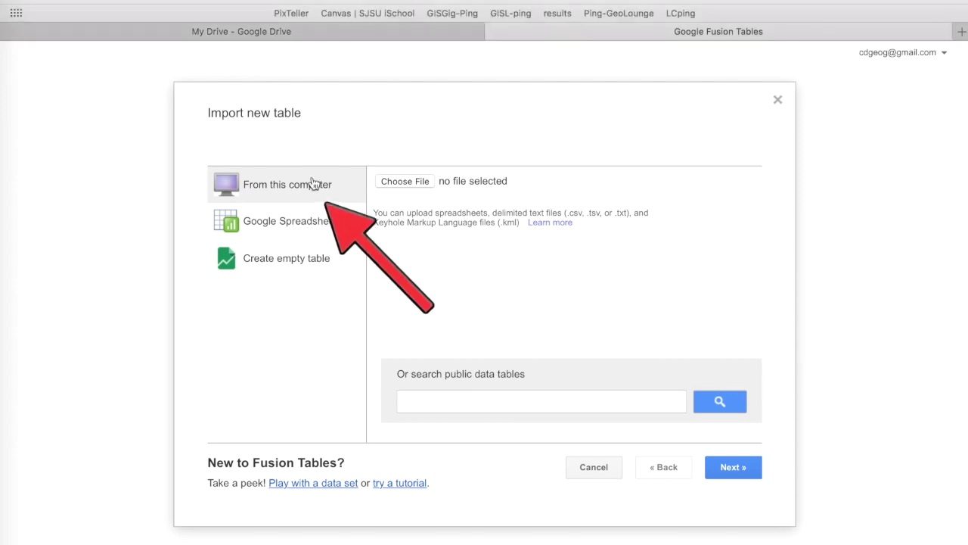
double_click(313, 184)
left_click(400, 181)
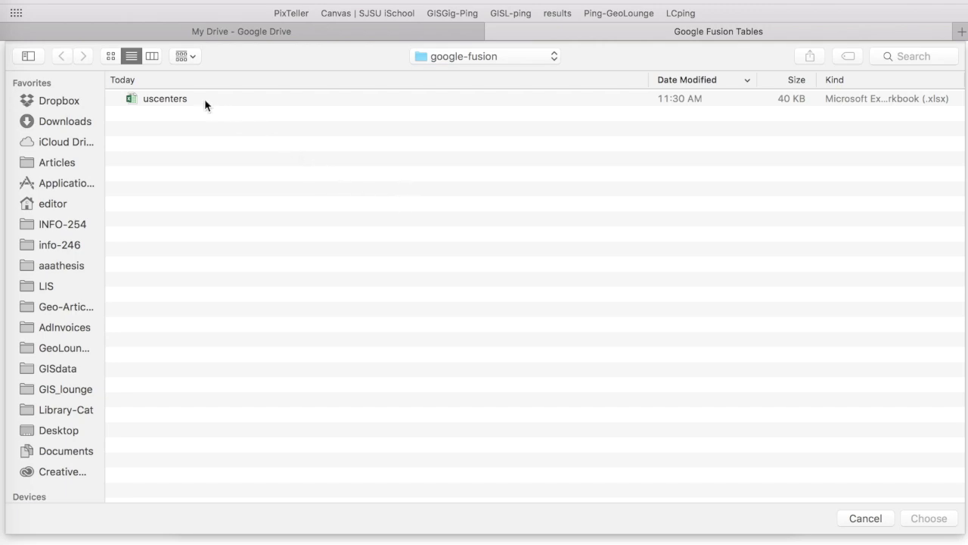
left_click(169, 98)
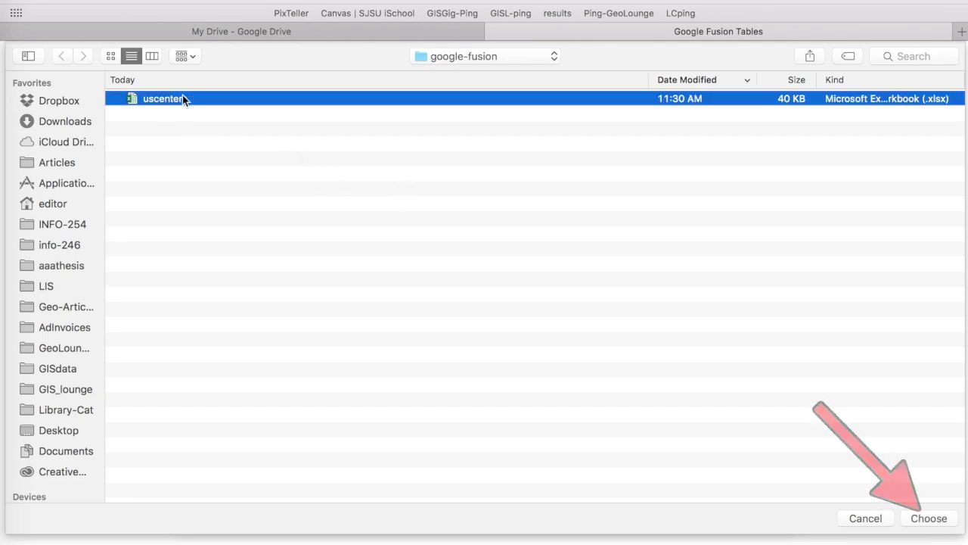
left_click(929, 518)
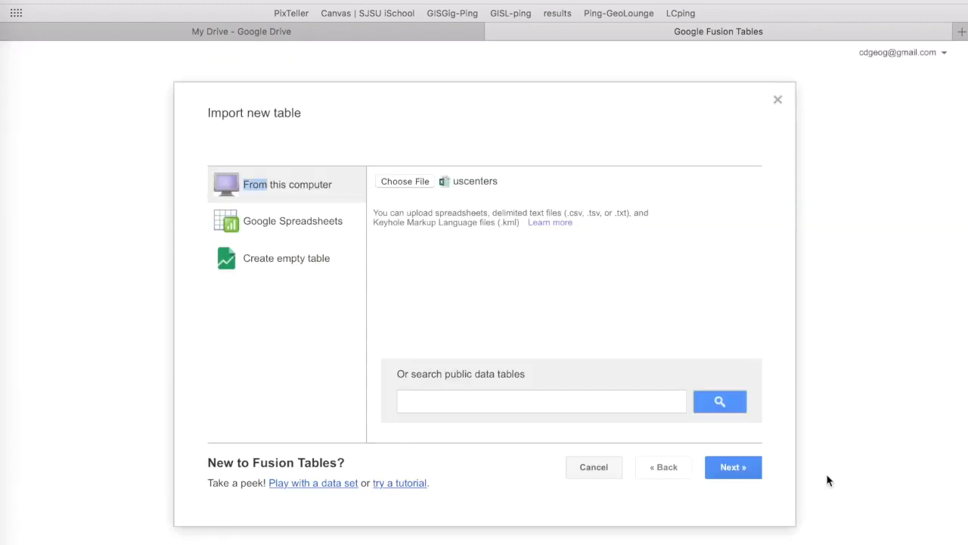
Review the data preview, keeping row 1 as the column names.
left_click(732, 467)
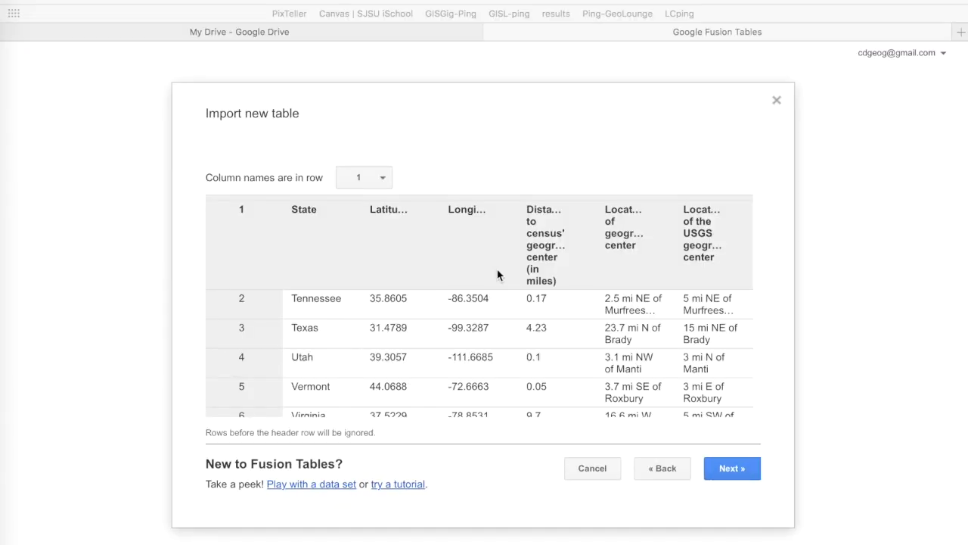
scroll(497, 270, "down", 10)
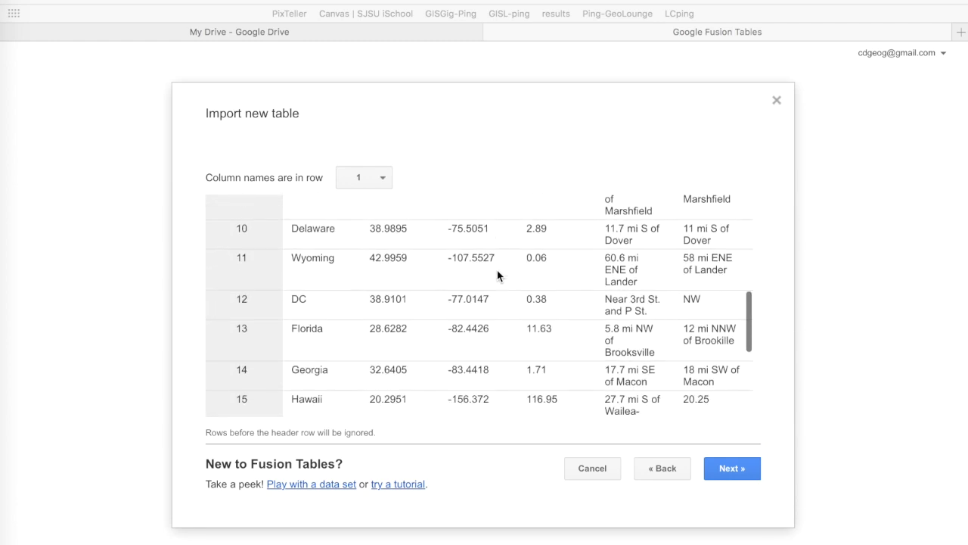
scroll(497, 270, "down", 6)
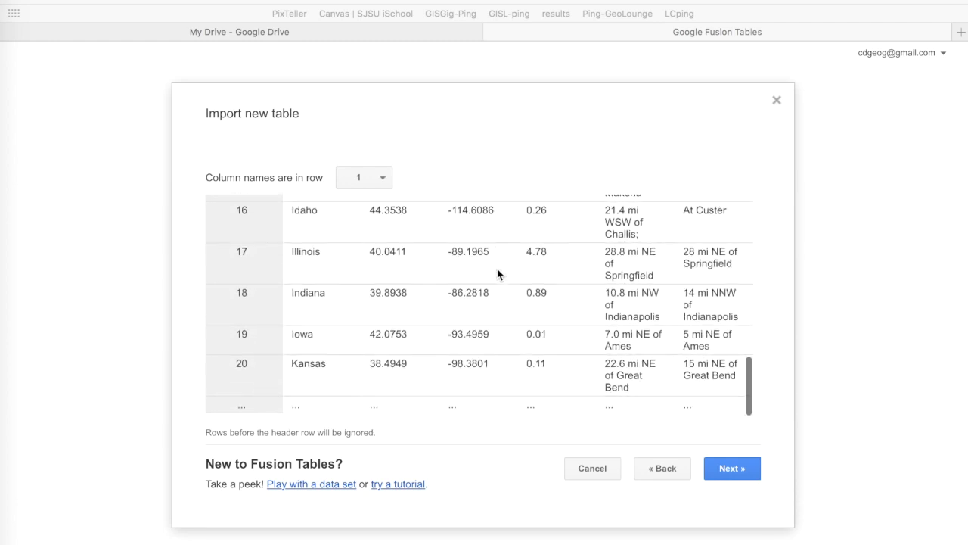
scroll(497, 274, "up", 6)
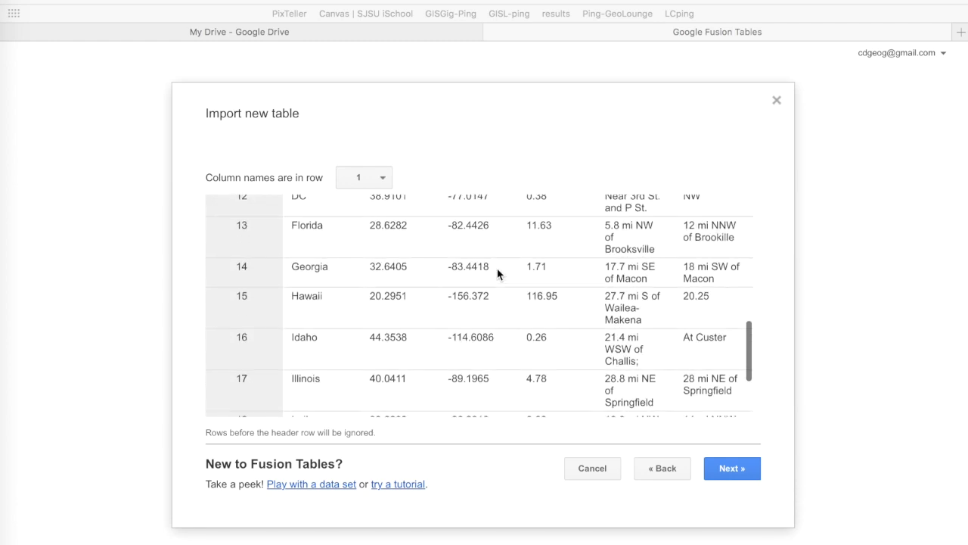
left_click(385, 177)
left_click(385, 178)
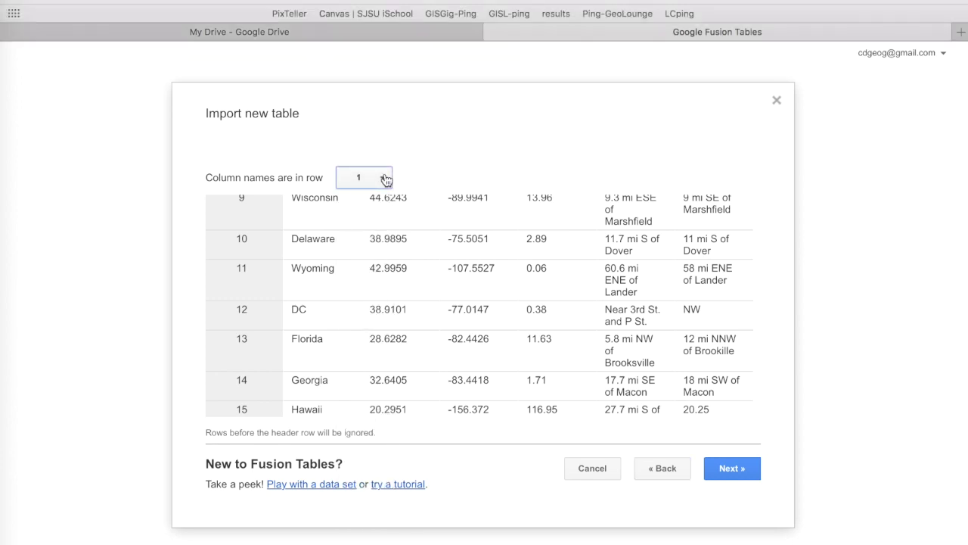
left_click(721, 470)
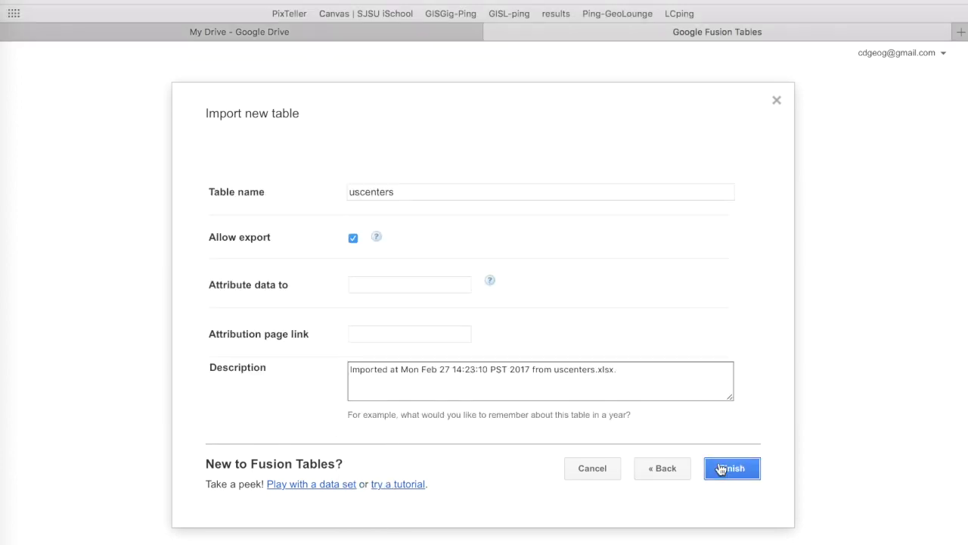
Replace the description with the pasted journal-article citation and finish the import.
left_click(431, 378)
key("super+a")
type("Rogerson, P. A. (2015). A New Method for Finding Geographic Centers, with Application to US States. The Professional Geographer, 67(4), 686-694. DOI: 10.1080/00330124.2015.1062707")
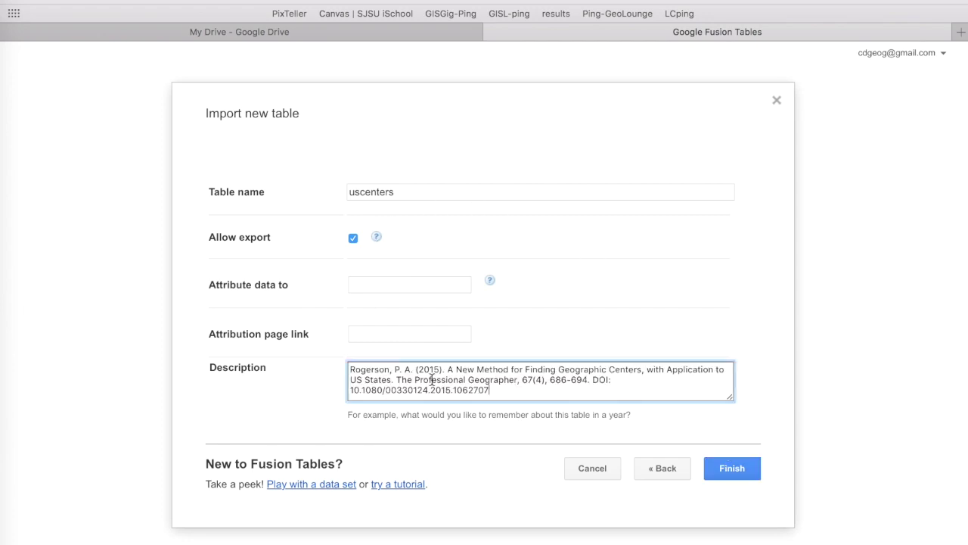
left_click(740, 466)
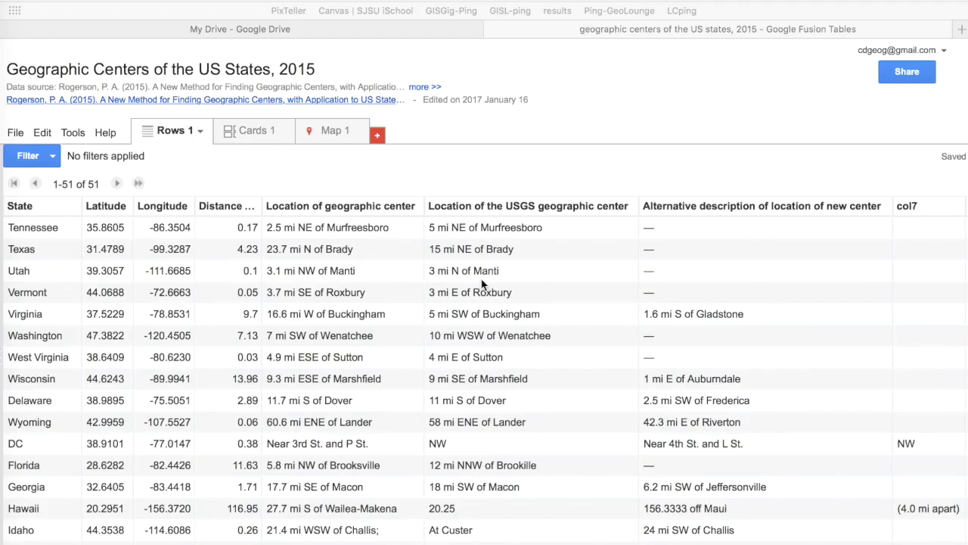
Change Latitude to a Location type using two columns, Latitude and Longitude.
left_click(122, 208)
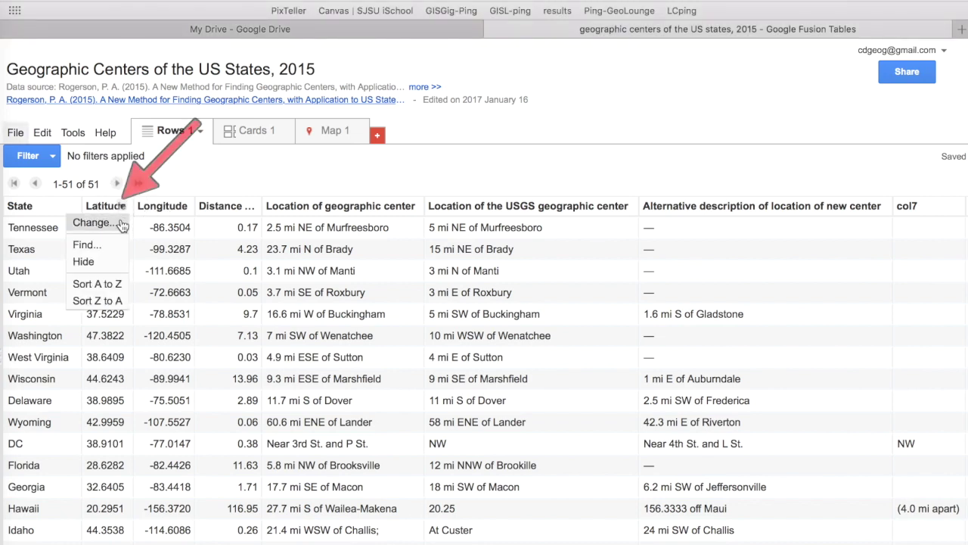
left_click(121, 223)
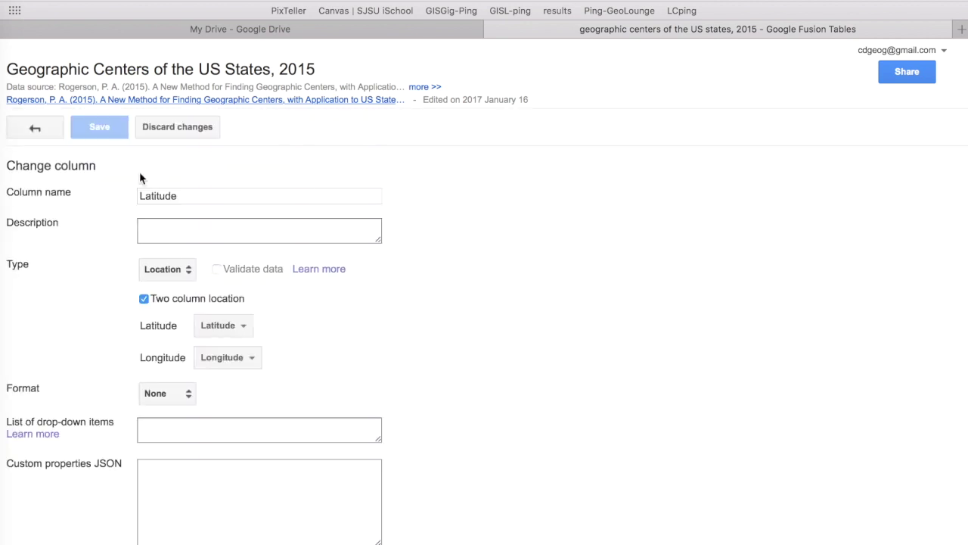
left_click(187, 273)
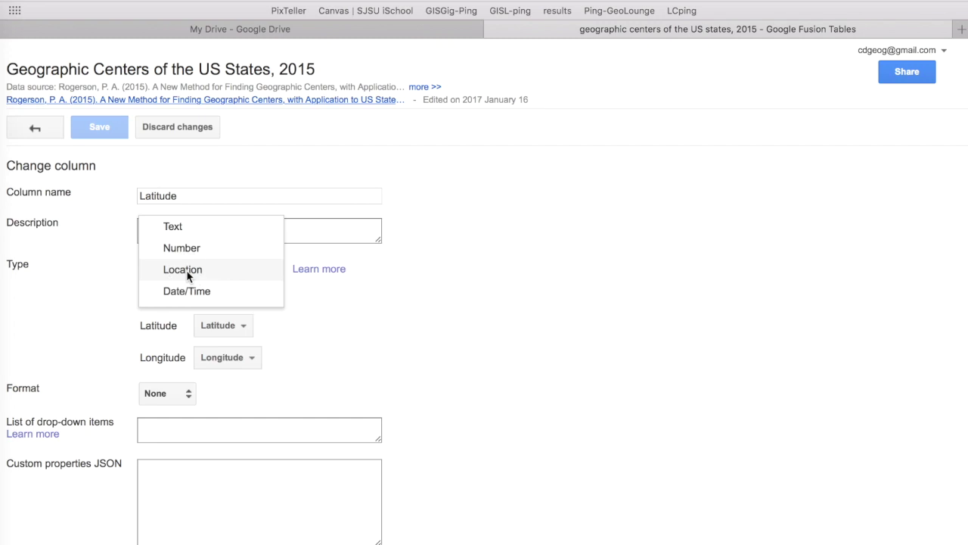
left_click(194, 274)
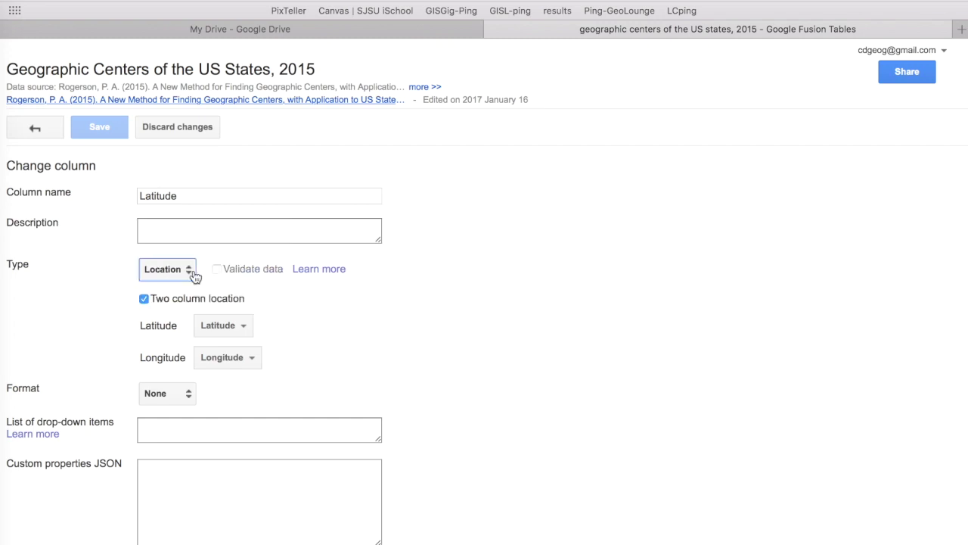
left_click(247, 331)
left_click(246, 331)
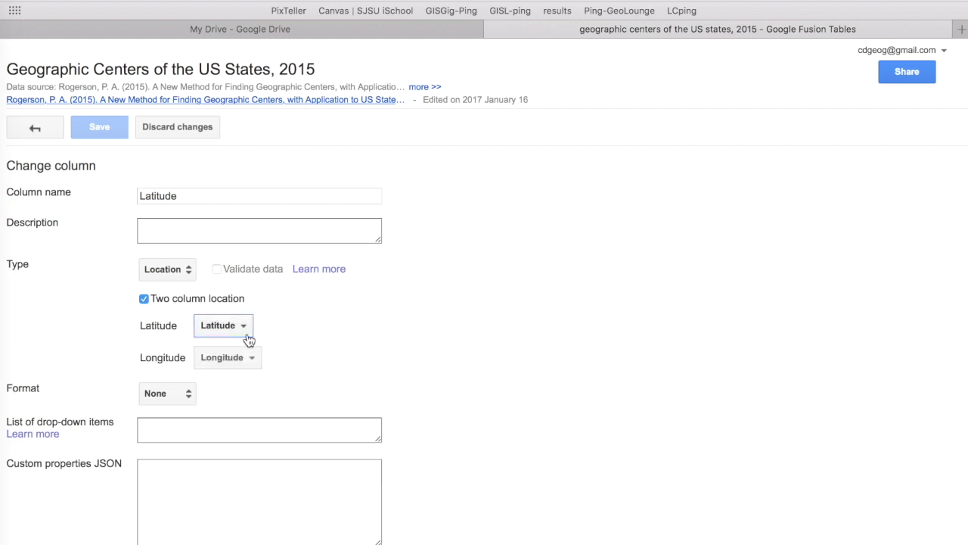
left_click(254, 360)
left_click(255, 361)
left_click(177, 271)
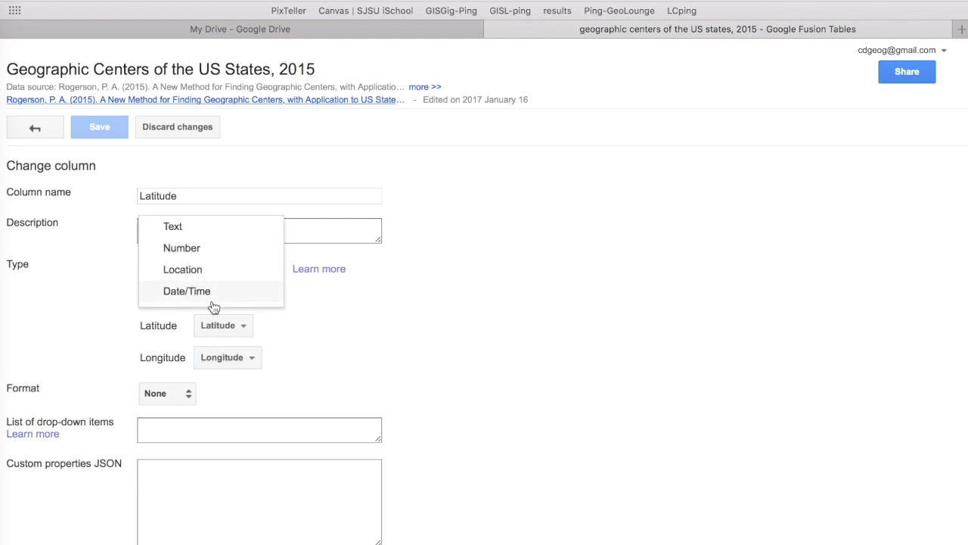
left_click(350, 299)
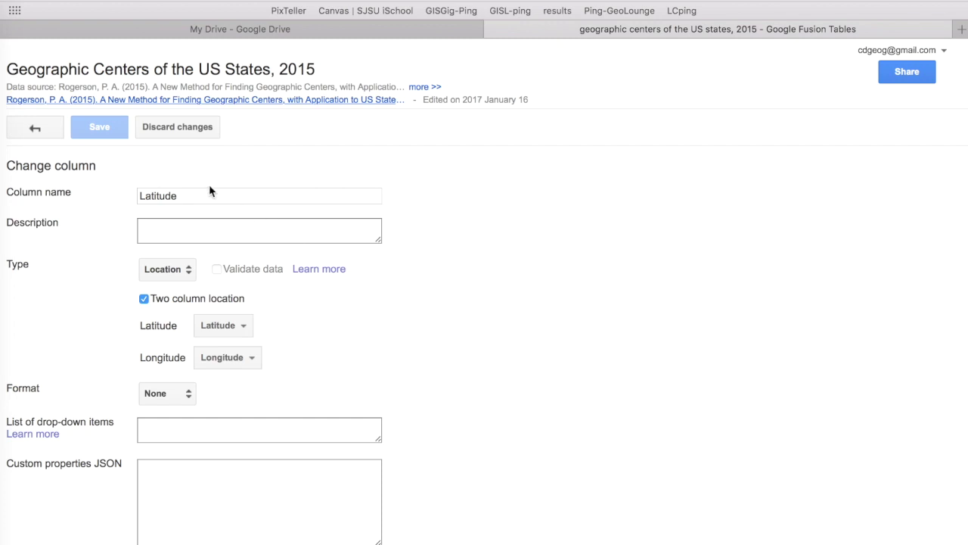
left_click(39, 129)
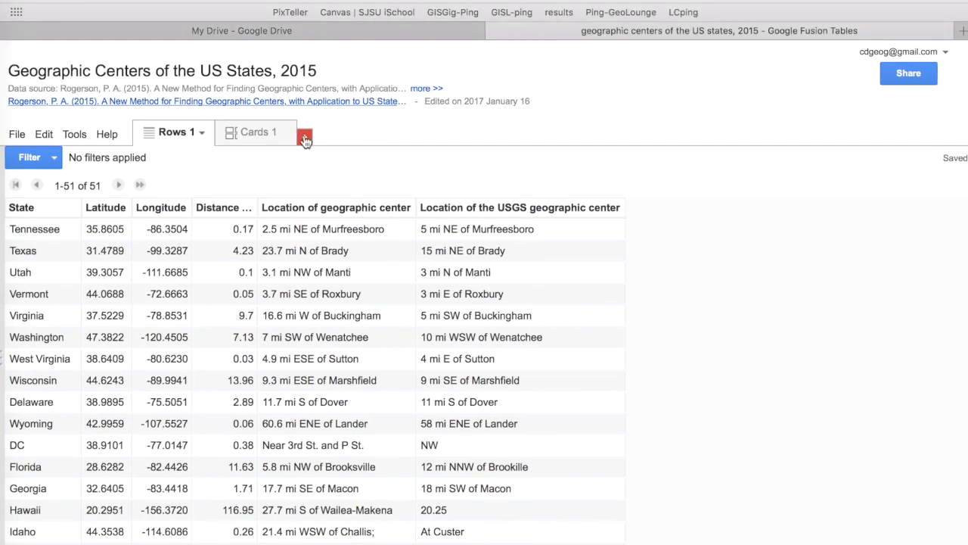
Add a Map view plotting all 51 state centers by Latitude.
left_click(304, 138)
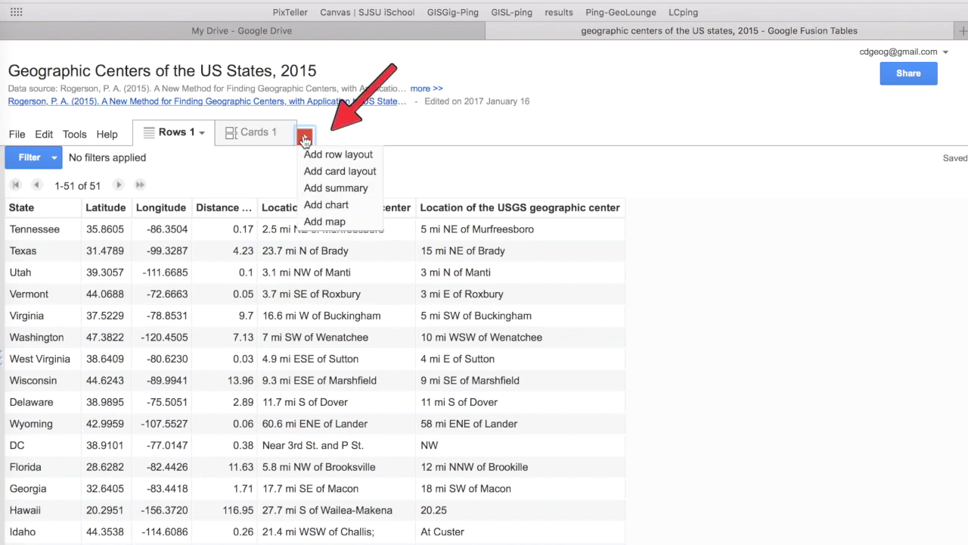
left_click(320, 227)
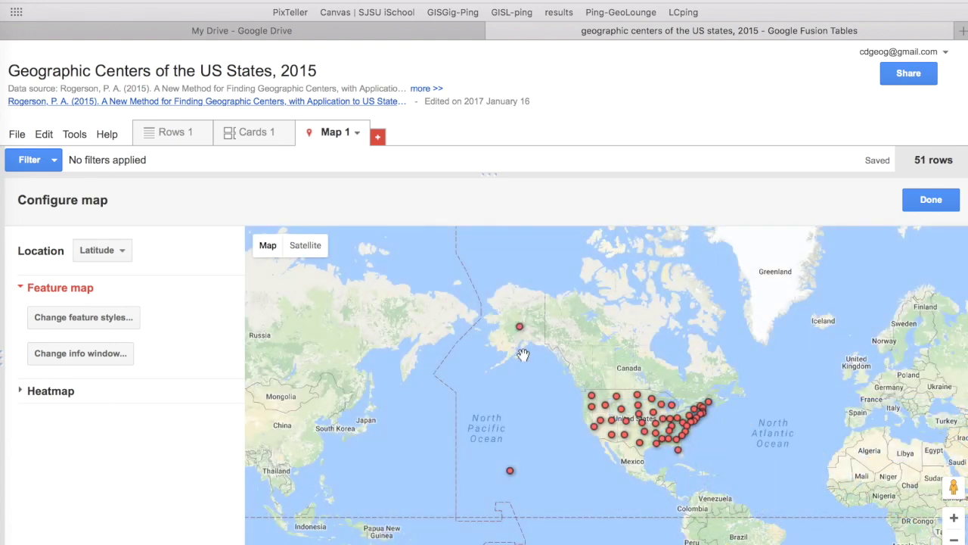
left_click(593, 398)
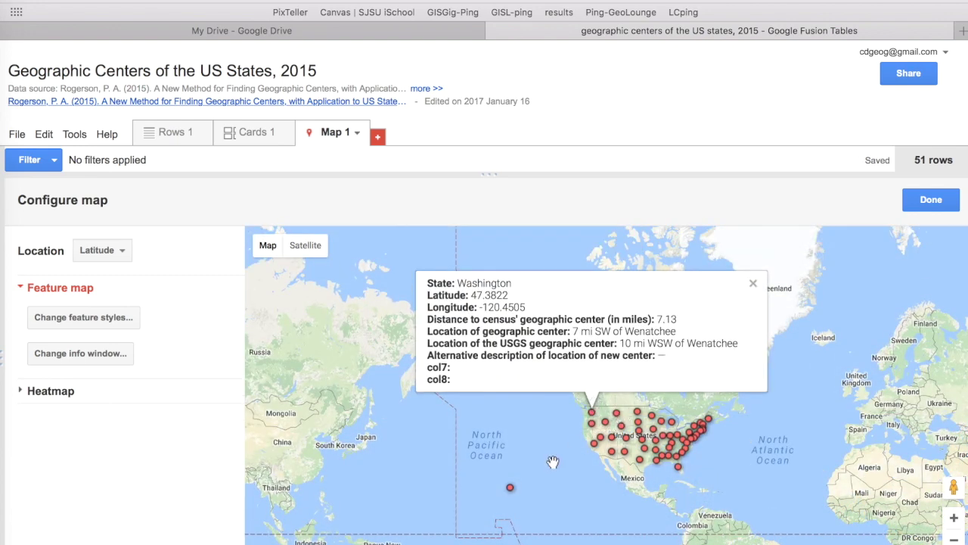
left_click(512, 492)
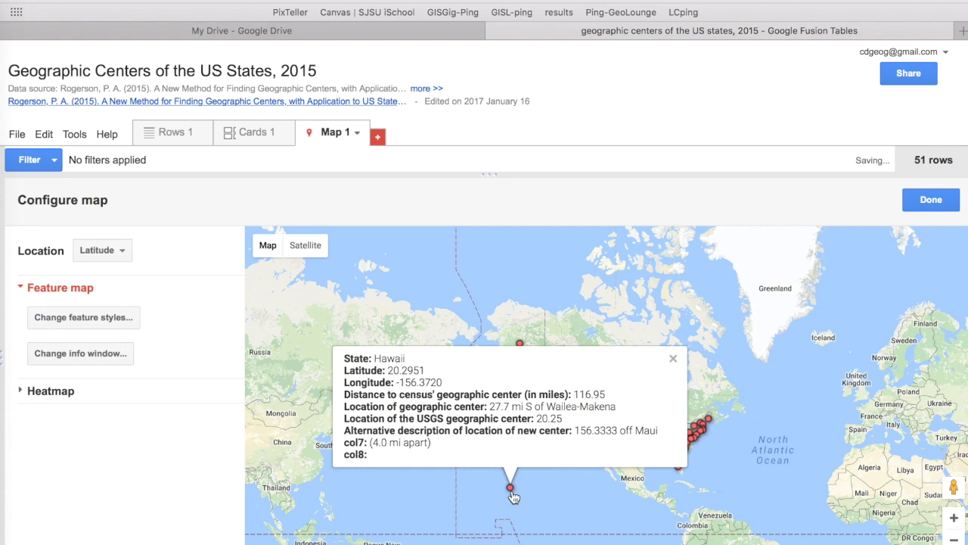
left_click(500, 285)
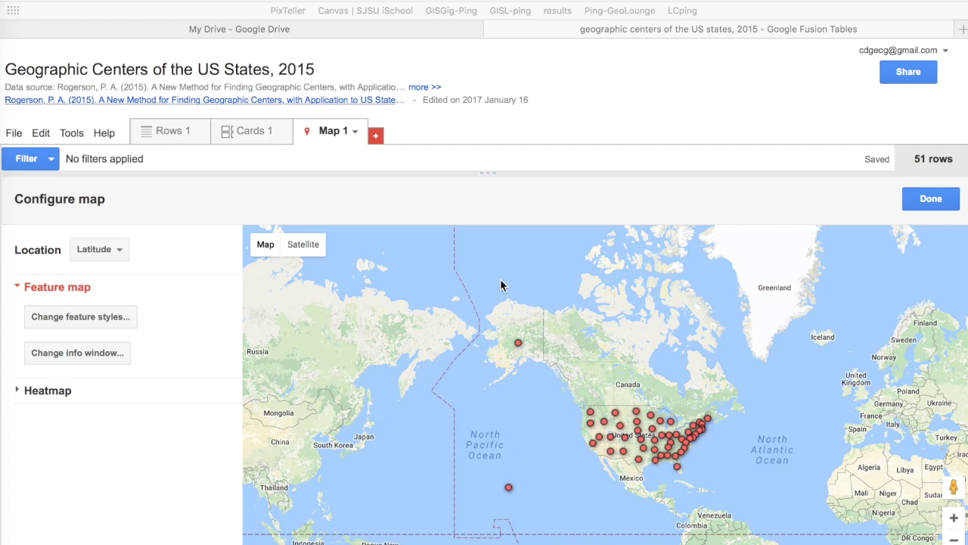
Leave the map on the road basemap with terrain off, then open feature styles.
left_click(305, 246)
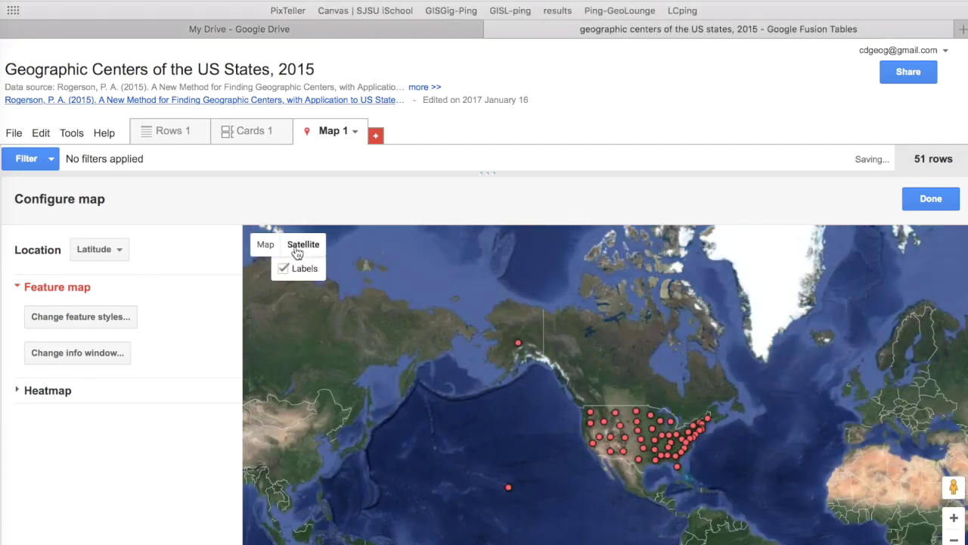
left_click(271, 249)
left_click(263, 270)
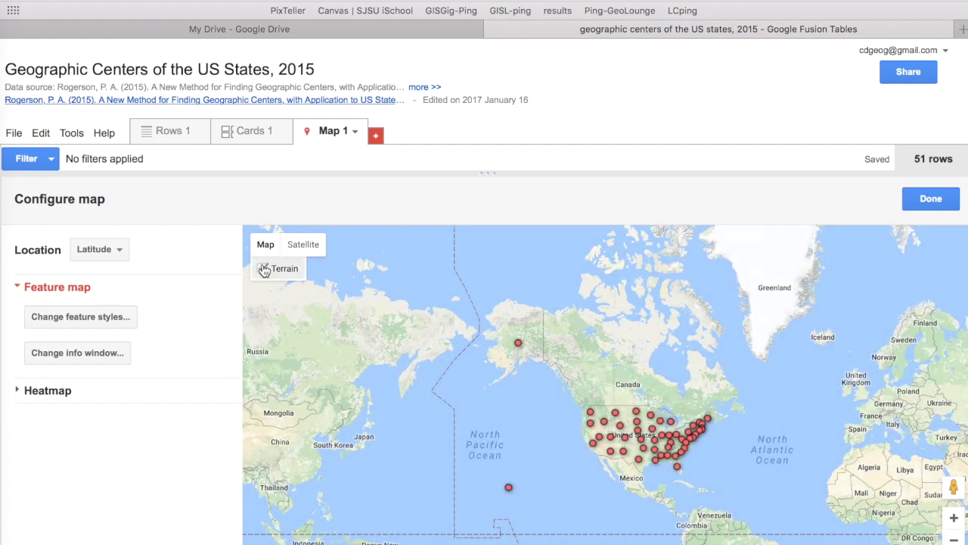
left_click(263, 268)
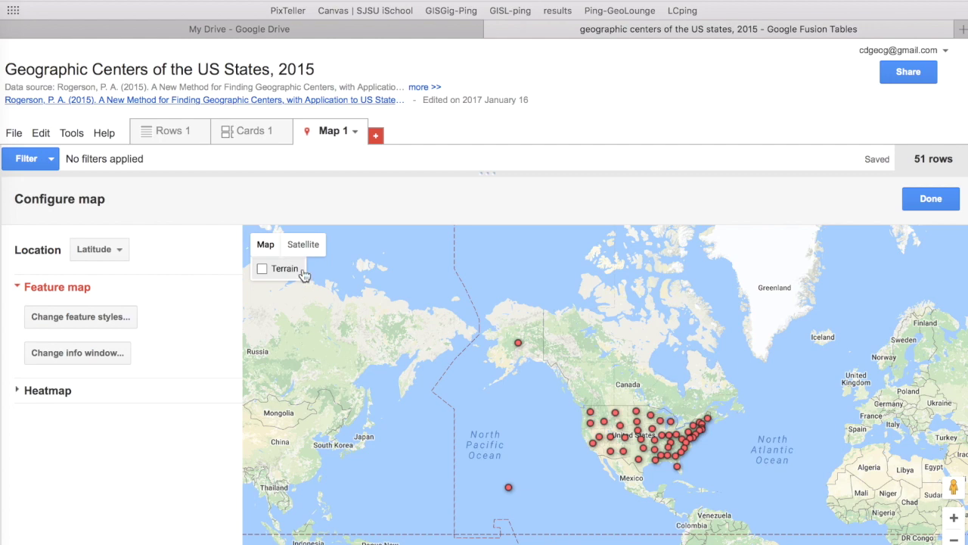
left_click(117, 317)
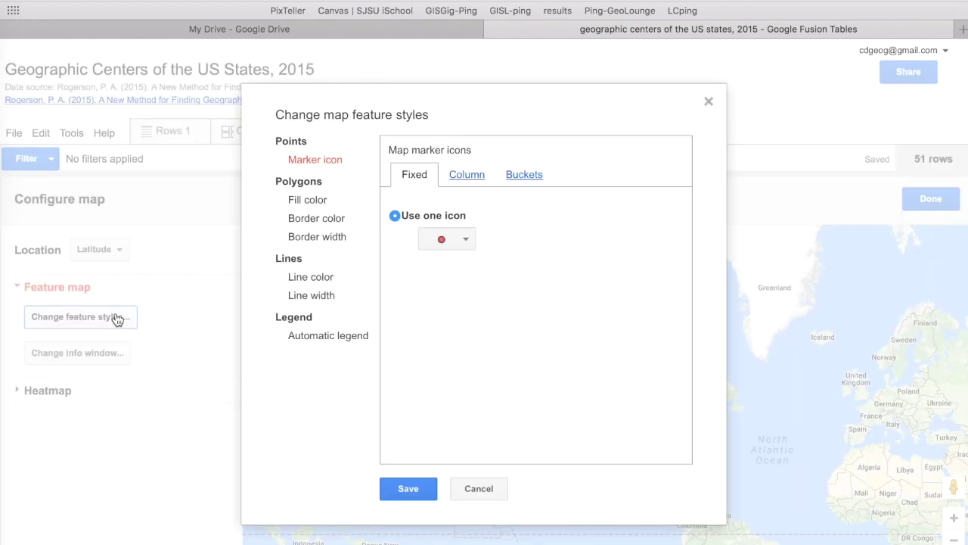
Set the fixed marker icon to large_purple and save the style.
left_click(466, 241)
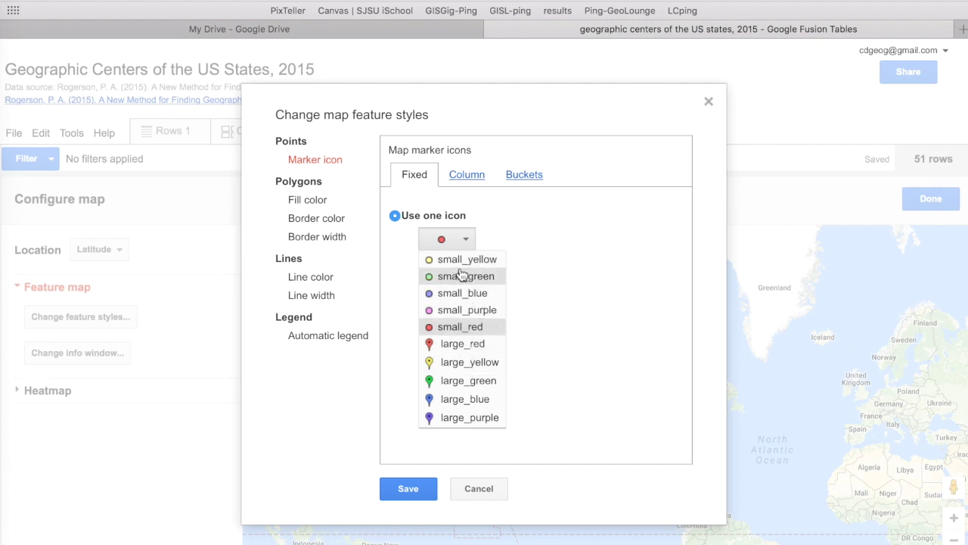
left_click(463, 416)
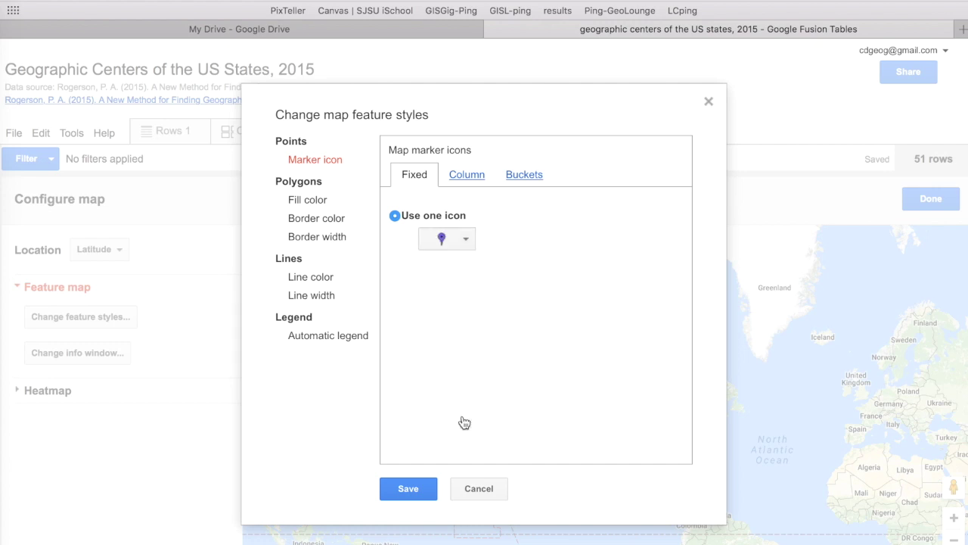
left_click(409, 488)
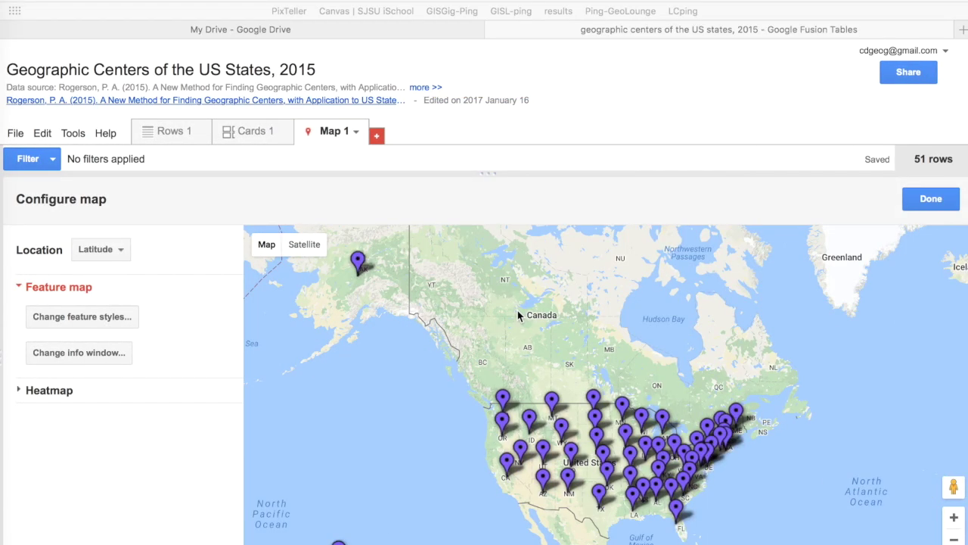
Show Idaho's info window on the purple-pin map.
left_click(565, 407)
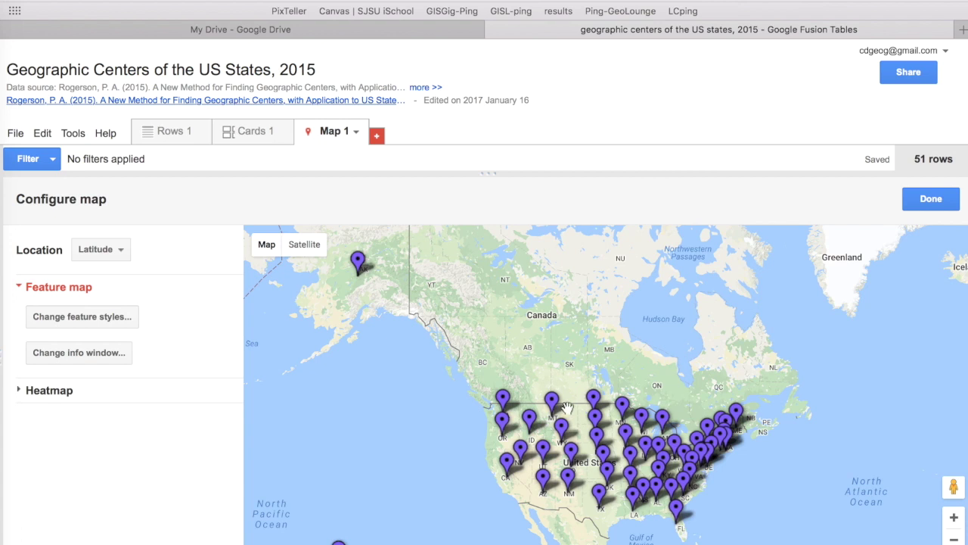
left_click(531, 425)
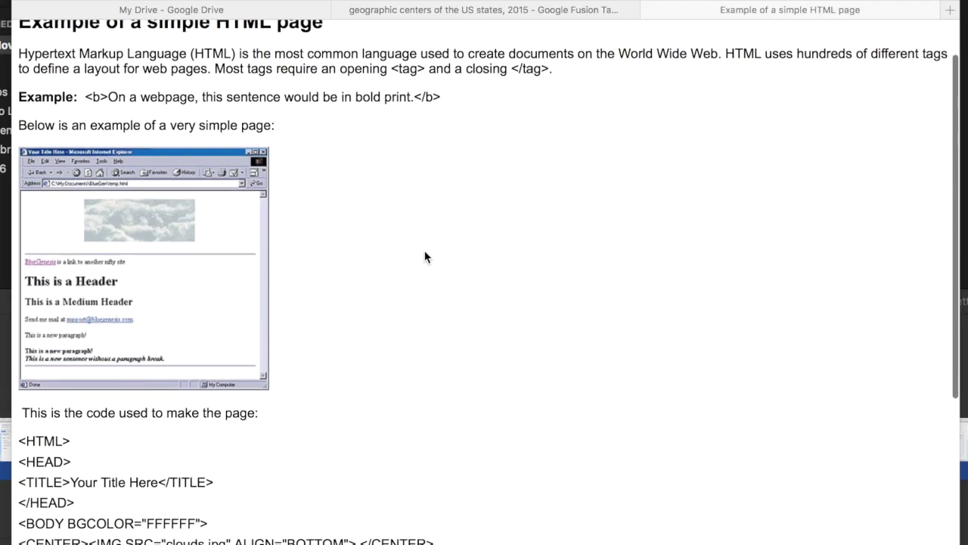
Scroll down and back up through the example HTML code listing.
scroll(425, 257, "down", 5)
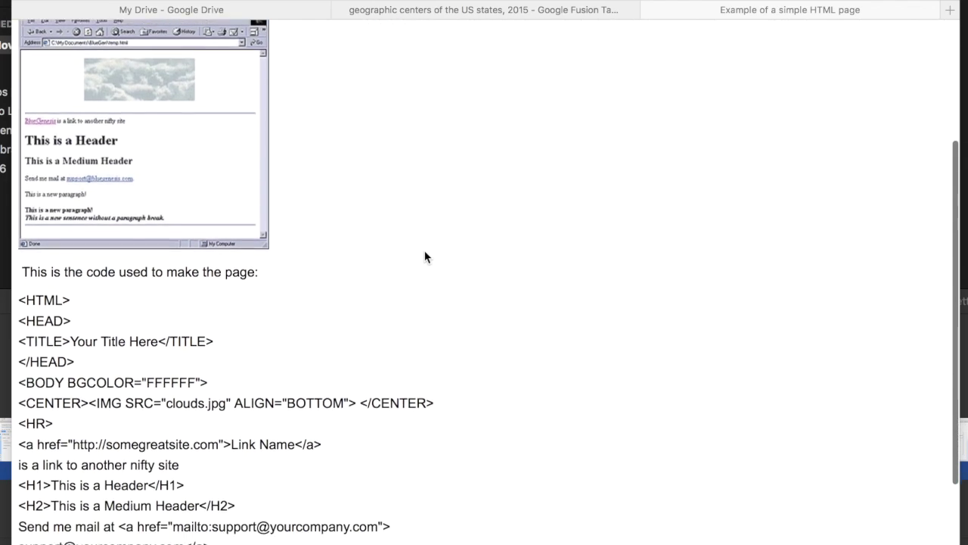
scroll(424, 257, "down", 6)
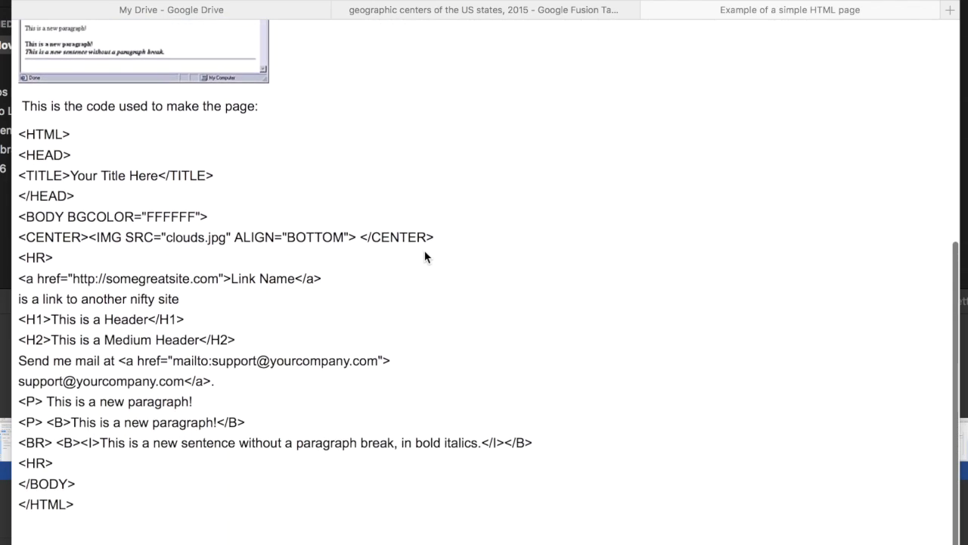
scroll(424, 258, "up", 3)
scroll(424, 257, "up", 5)
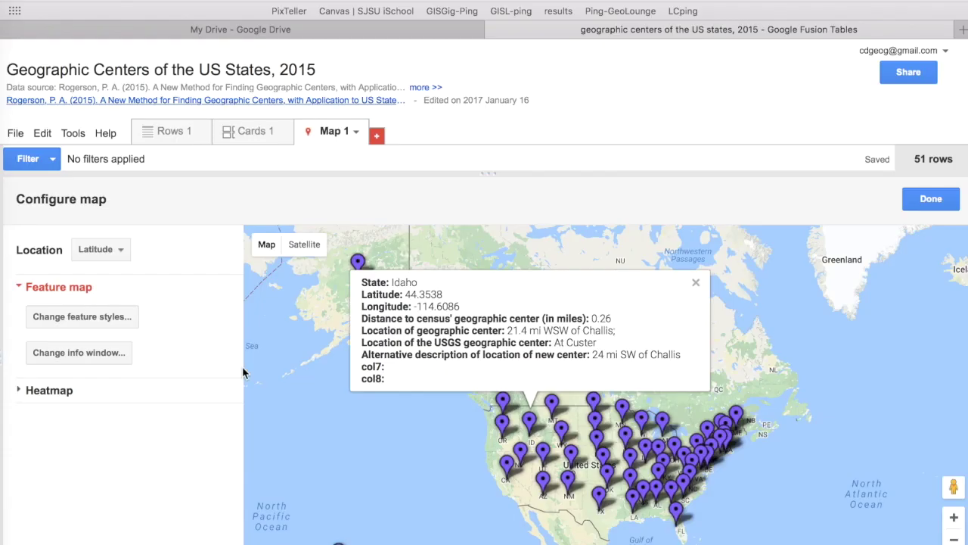
Add a bold Data line citing Rogerson (2015) to the custom info window HTML, save, then preview Washington.
left_click(98, 355)
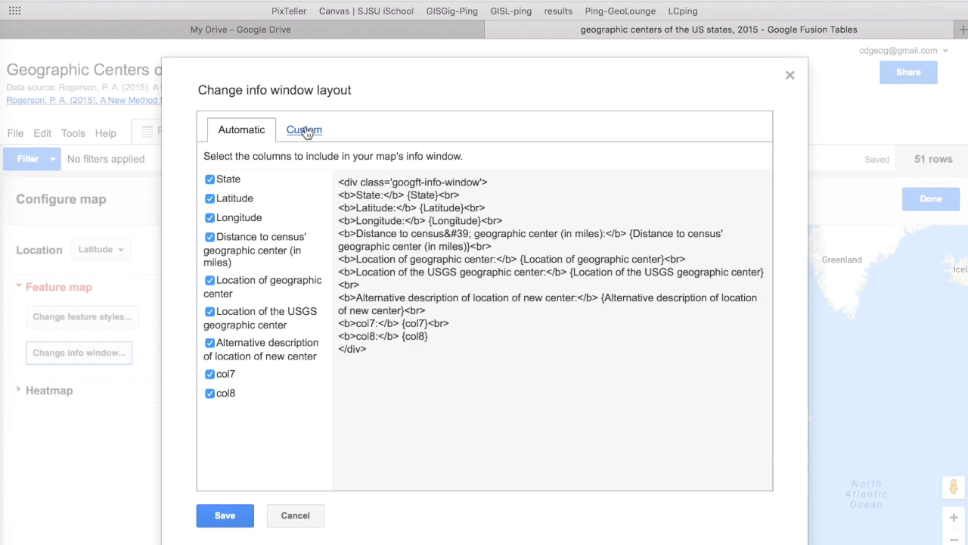
left_click(305, 130)
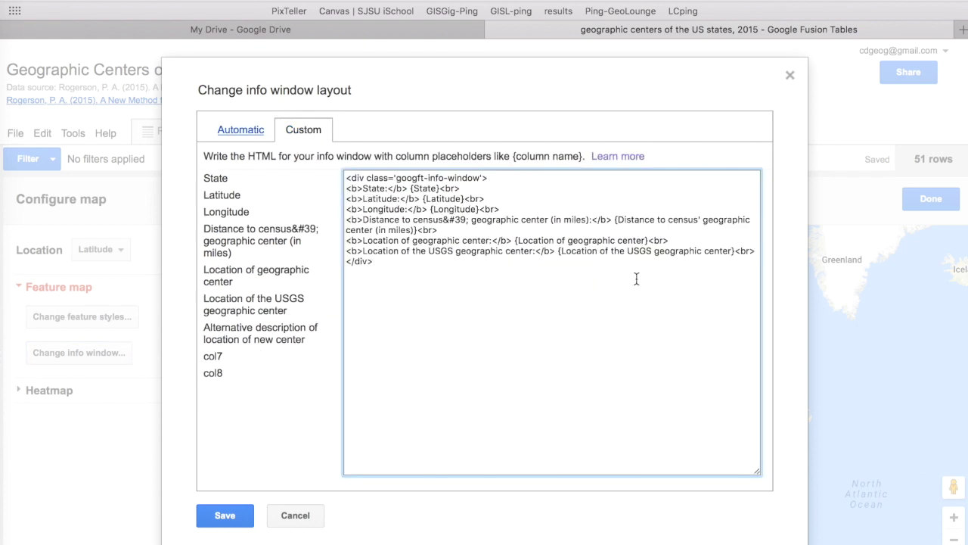
left_click(756, 251)
key("Return")
type("<p>")
key("Return")
type("<b>Data:</b> Rogerson, P. A. (2015). A New Method for Finding Geographic Centers, with Application to US States. The Professional Geographer, 67(4), 686-694. DOI: 10.1080/00330124.2015.1062707")
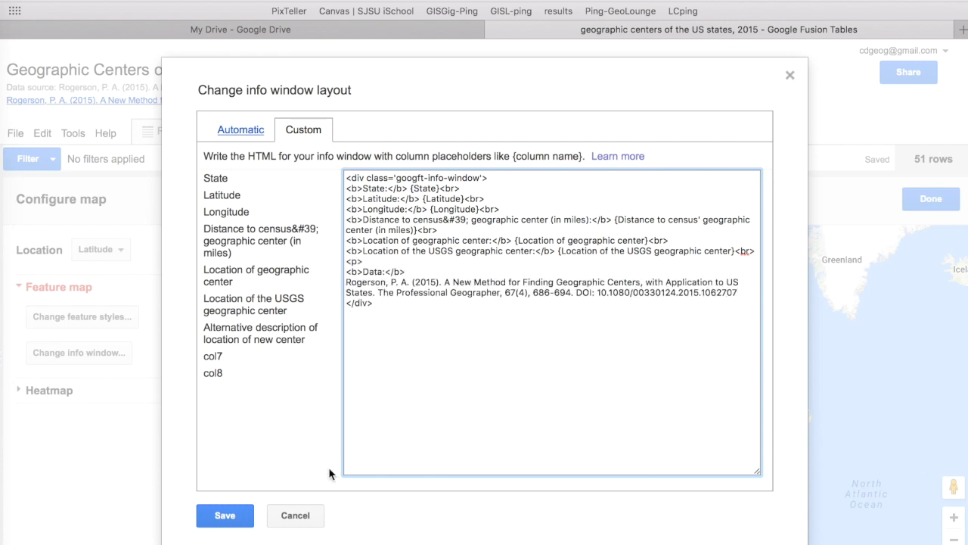
left_click(224, 515)
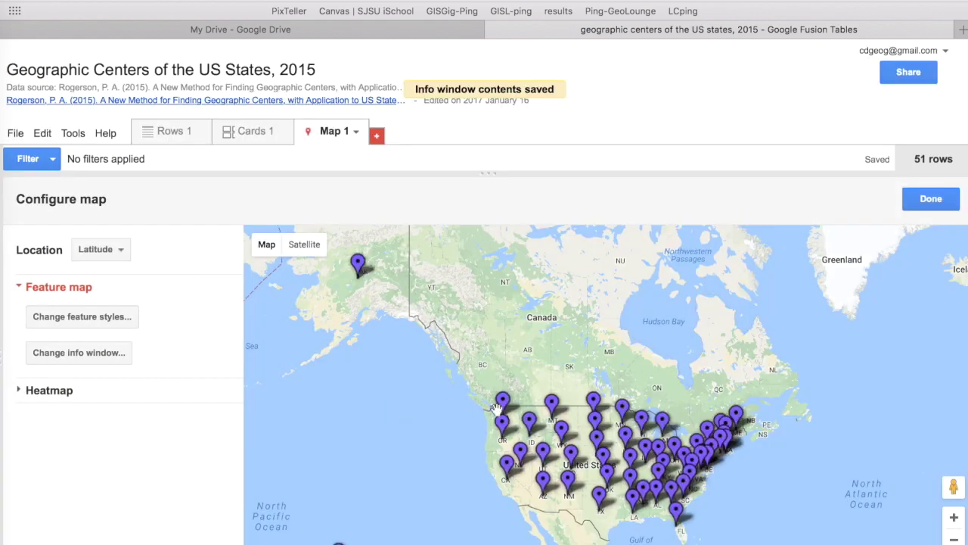
left_click(503, 400)
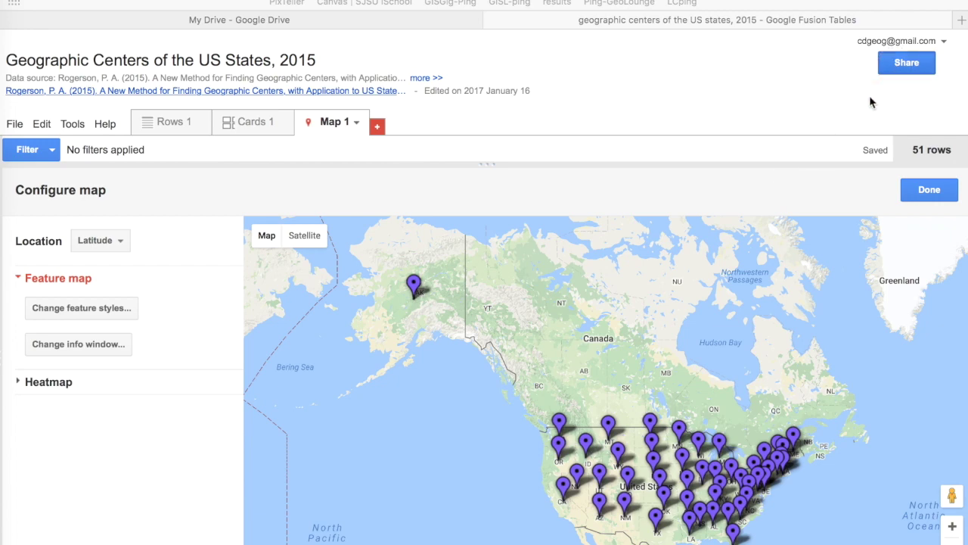
Open the table's sharing settings with the Share button.
left_click(910, 66)
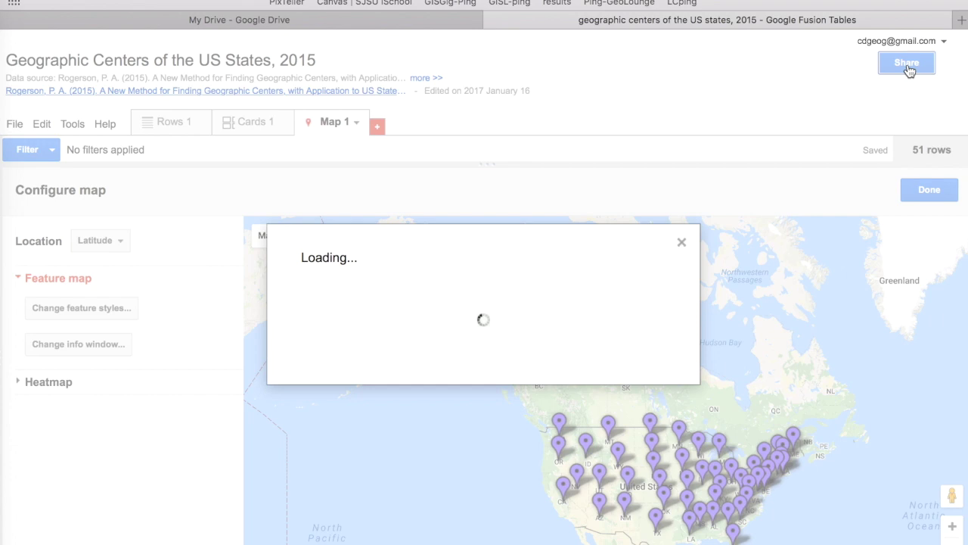
Change link sharing to On - Public on the web, save, and close the sharing settings.
left_click(647, 234)
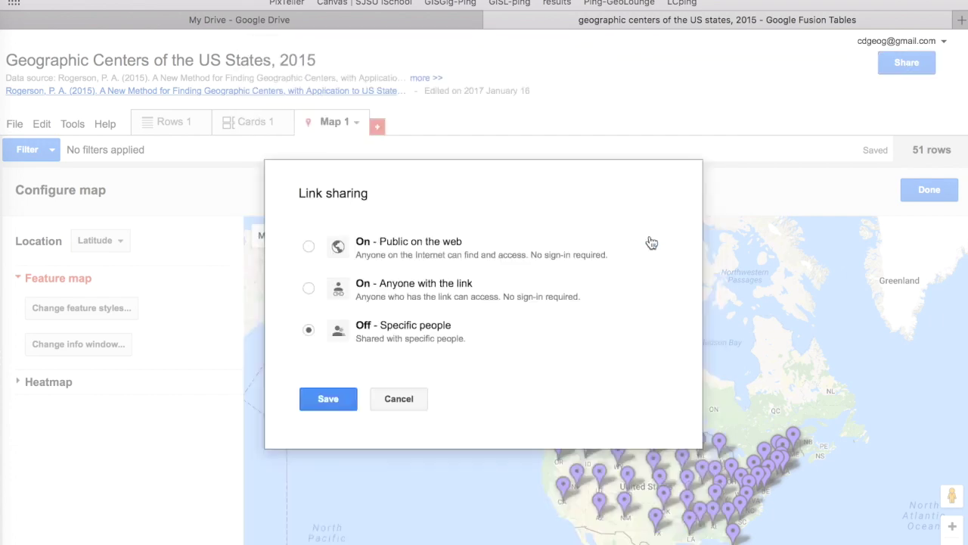
left_click(384, 249)
left_click(323, 439)
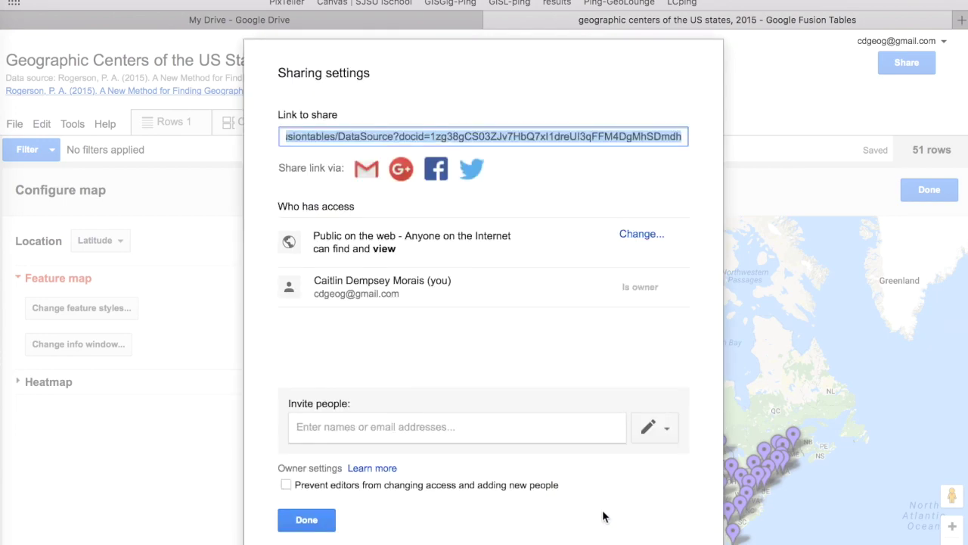
left_click(307, 519)
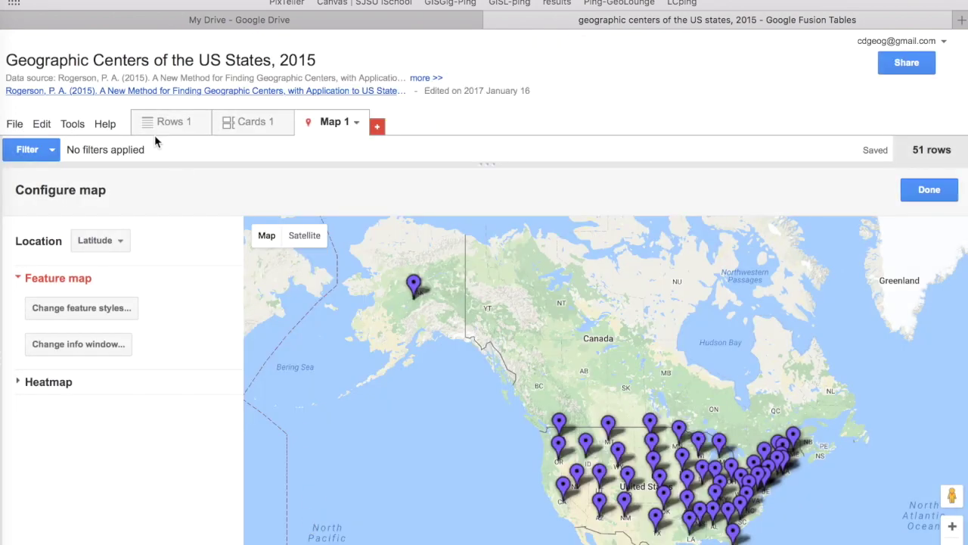
Open Tools > Publish and select the map's shareable link and embed HTML code.
left_click(72, 123)
left_click(87, 147)
left_click(342, 168)
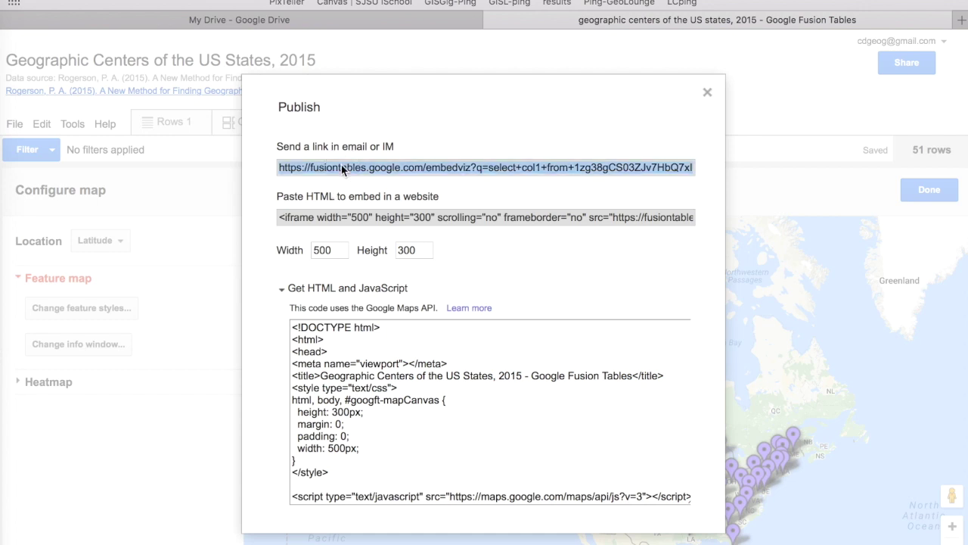
left_click(345, 217)
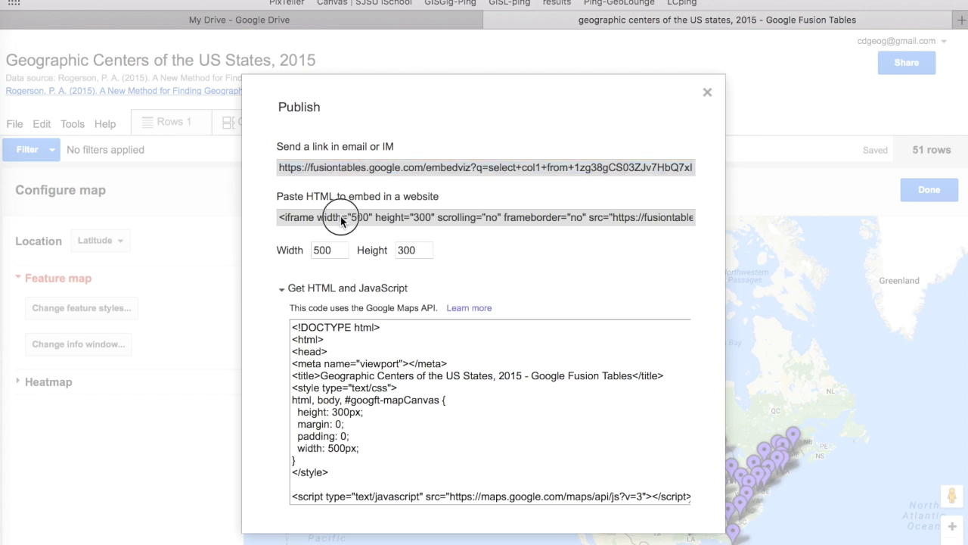